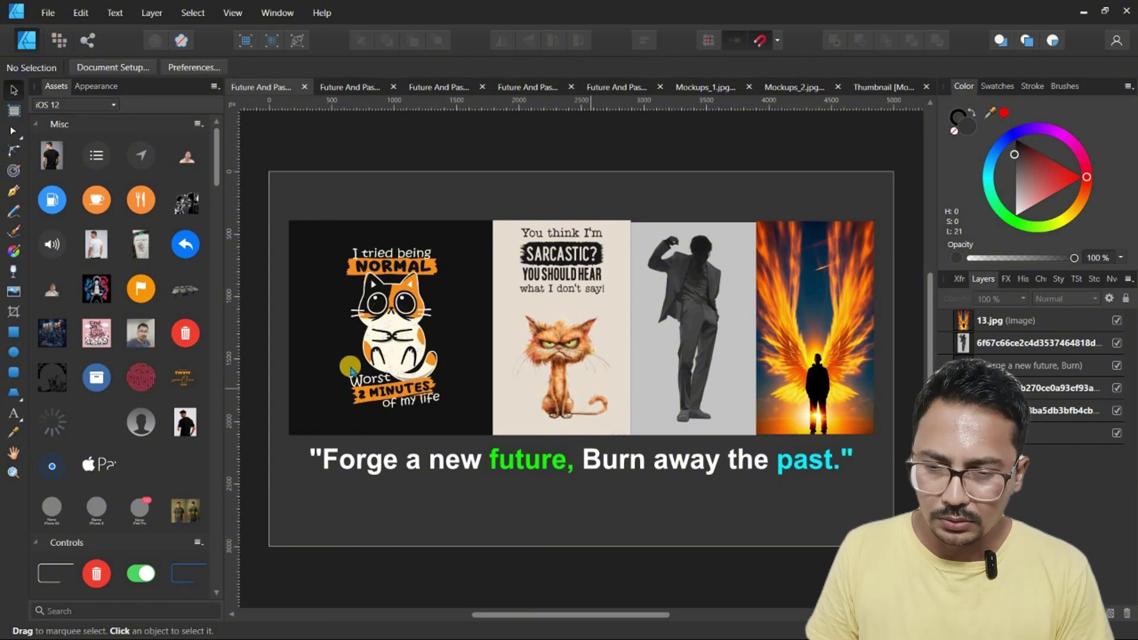
# Step: Review the reference images and the "Forge a new future, Burn away the past." slogan in the first document
pyautogui.scroll(3, 531, 390)
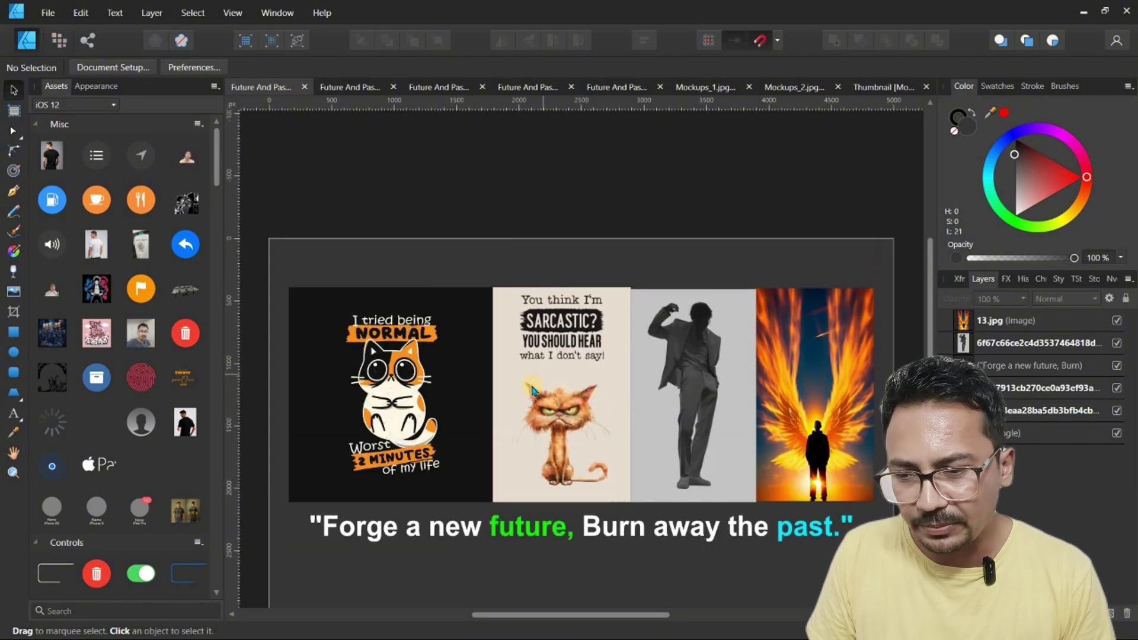
pyautogui.scroll(-2, 532, 390)
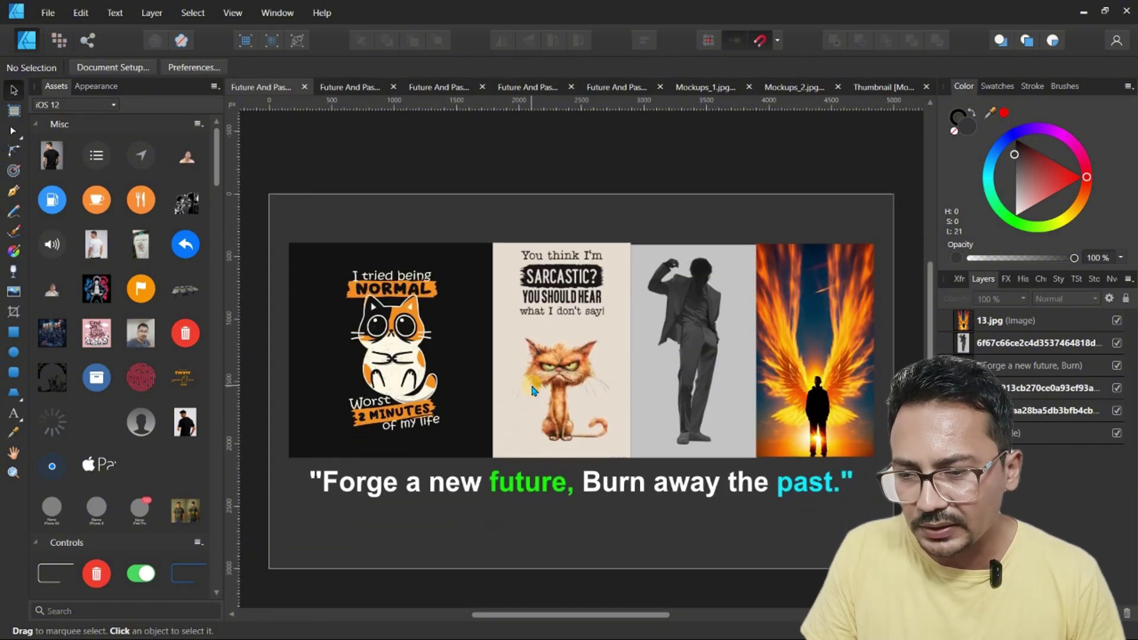
pyautogui.click(414, 349)
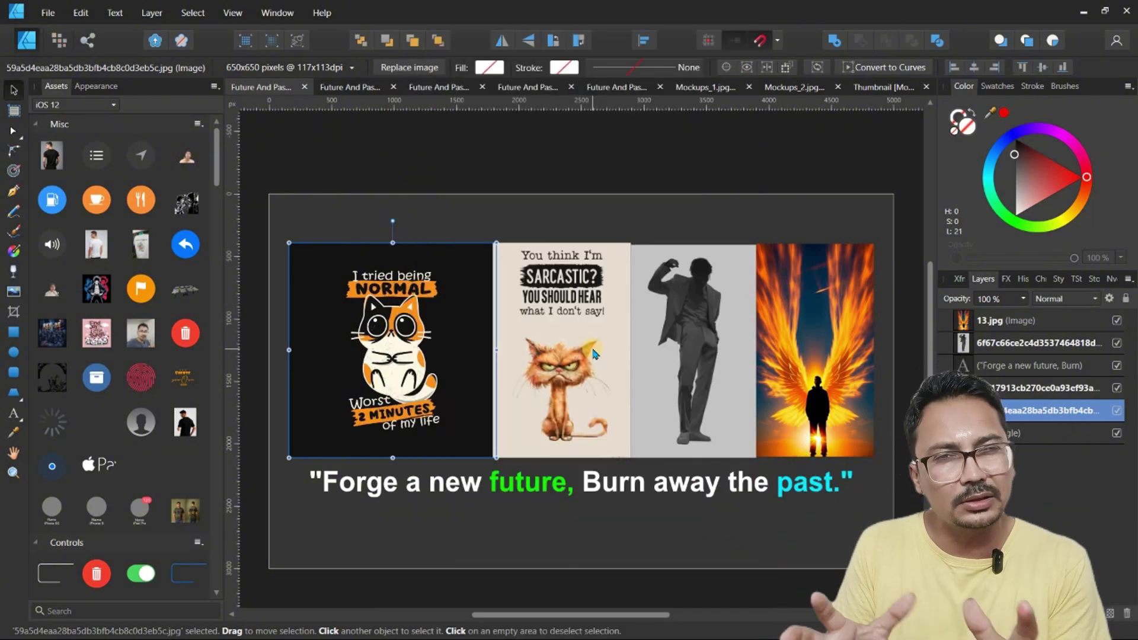
pyautogui.click(630, 190)
# Step: Switch to the browser, browse the Pinterest T-shirt design ideas, and return to Affinity Designer
pyautogui.hotkey('alt', 'Tab')
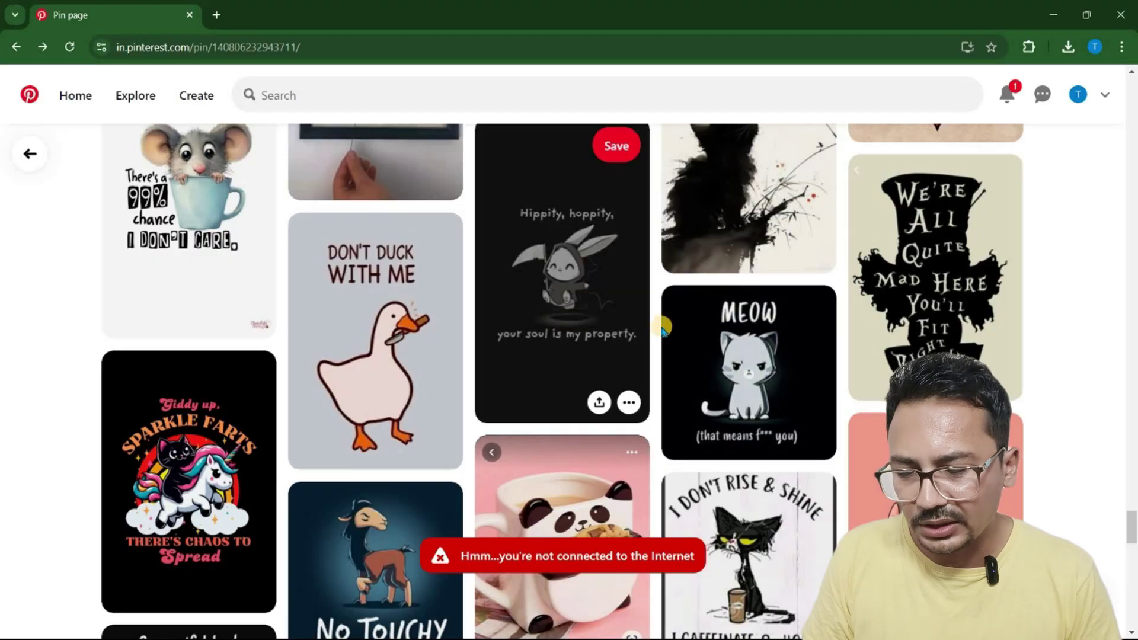
pyautogui.scroll(-4, 663, 327)
pyautogui.scroll(10, 663, 327)
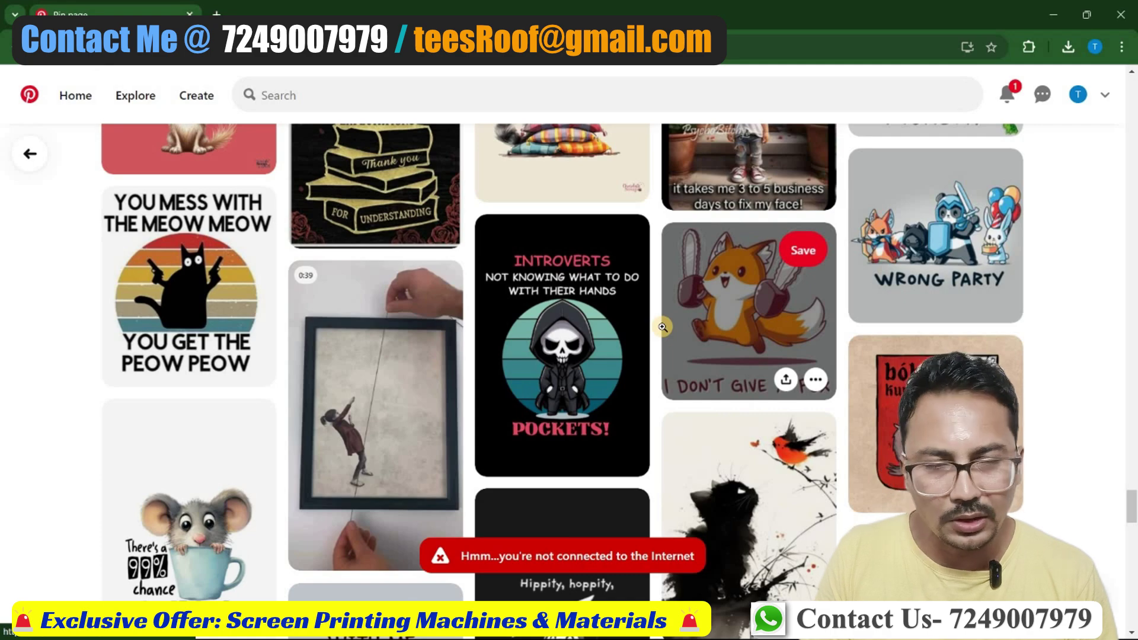
pyautogui.hotkey('alt', 'Tab')
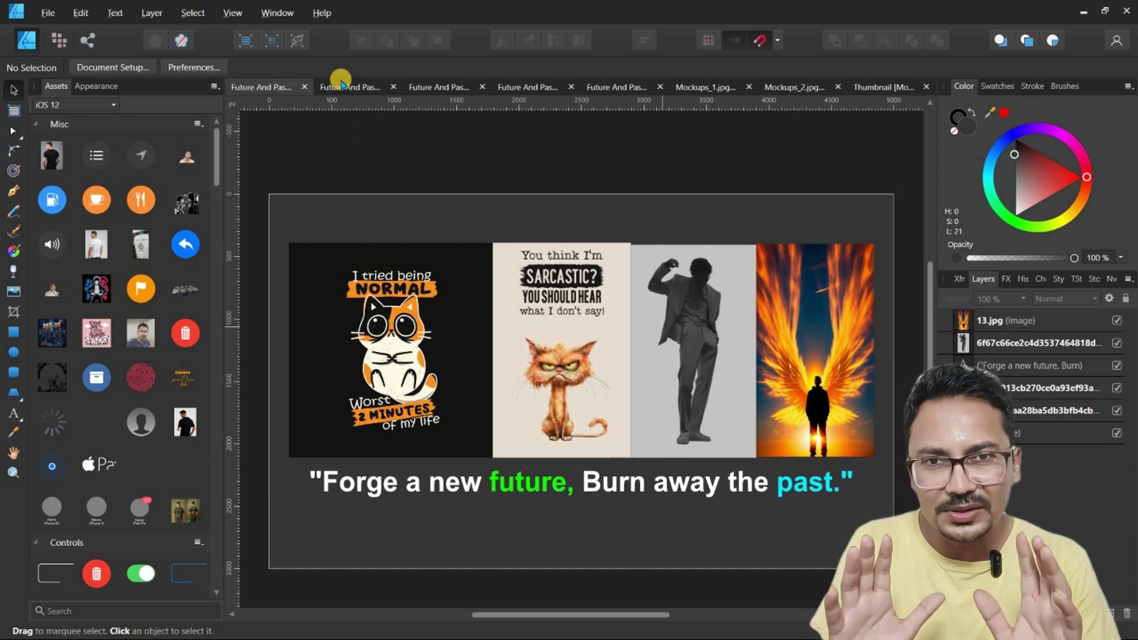
# Step: Examine the three layout sketches in the second document, selecting each text-and-image arrangement
pyautogui.hotkey('ctrl', 'Tab')
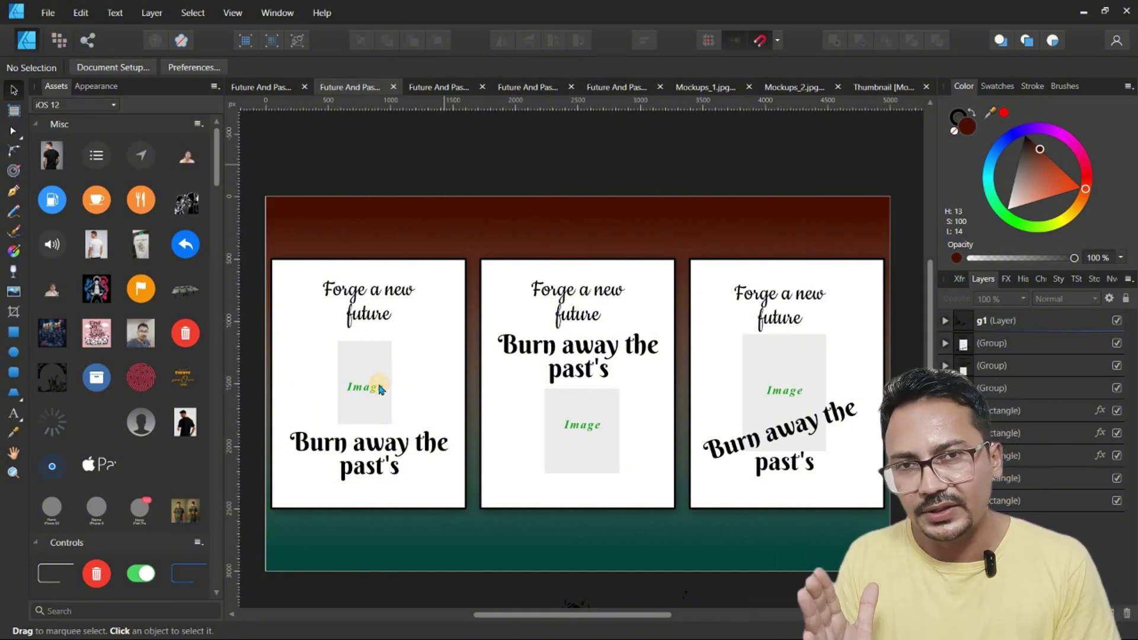
pyautogui.click(418, 377)
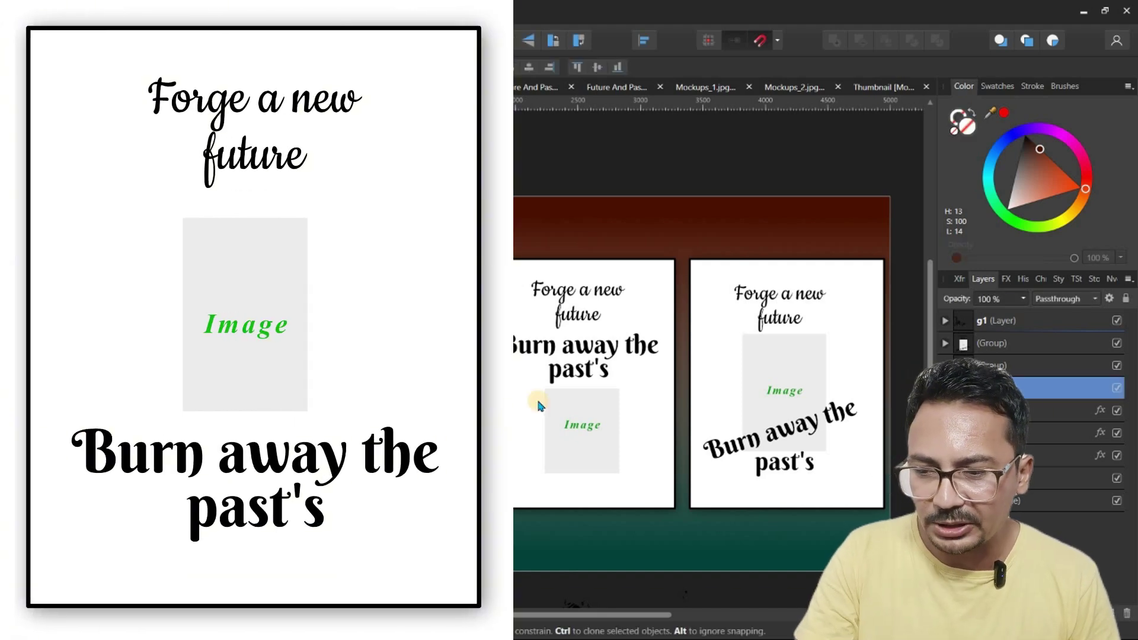
pyautogui.click(591, 323)
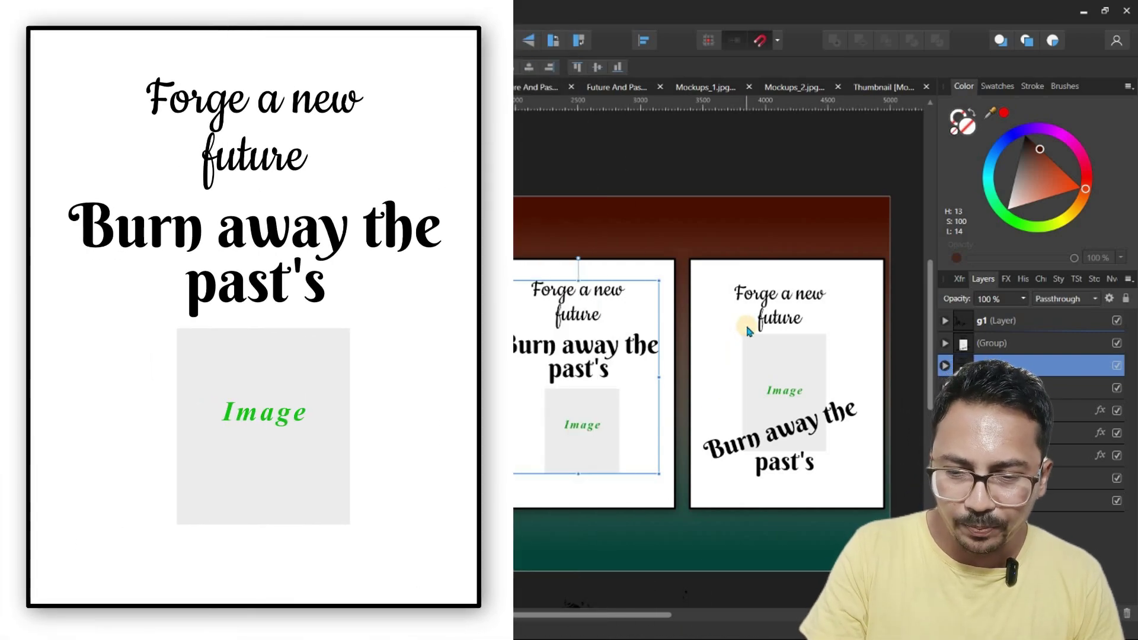
pyautogui.click(763, 245)
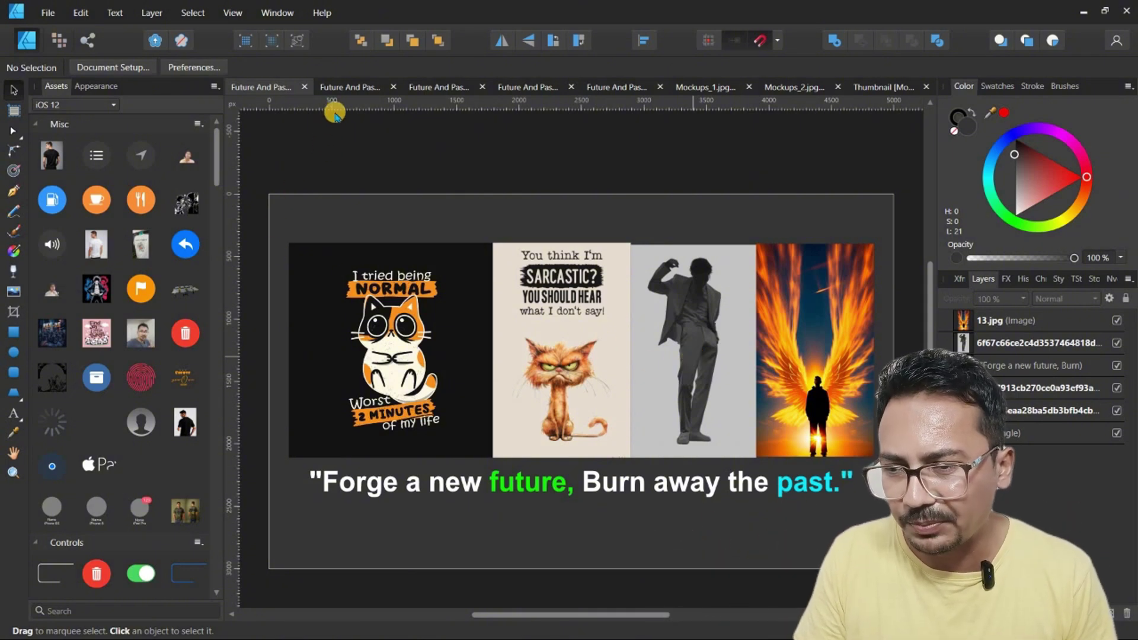
pyautogui.hotkey('ctrl', 'Tab')
pyautogui.hotkey('ctrl', 'Tab')
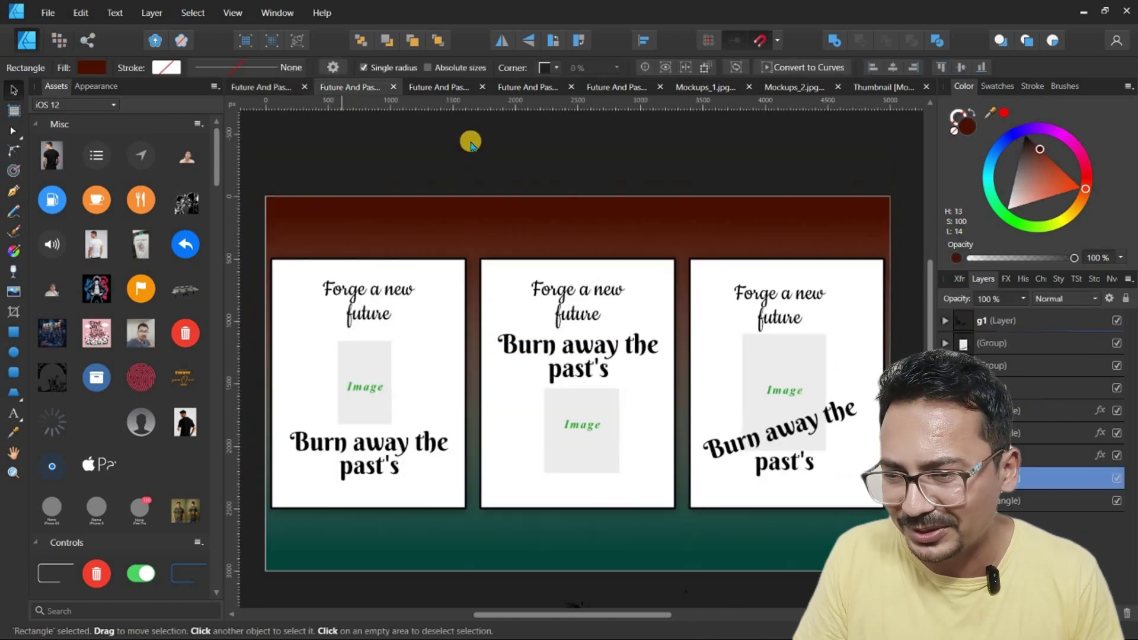
# Step: Delete the blue portrait and both cut-out reference photos from the third document's portrait designs
pyautogui.hotkey('ctrl', 'Tab')
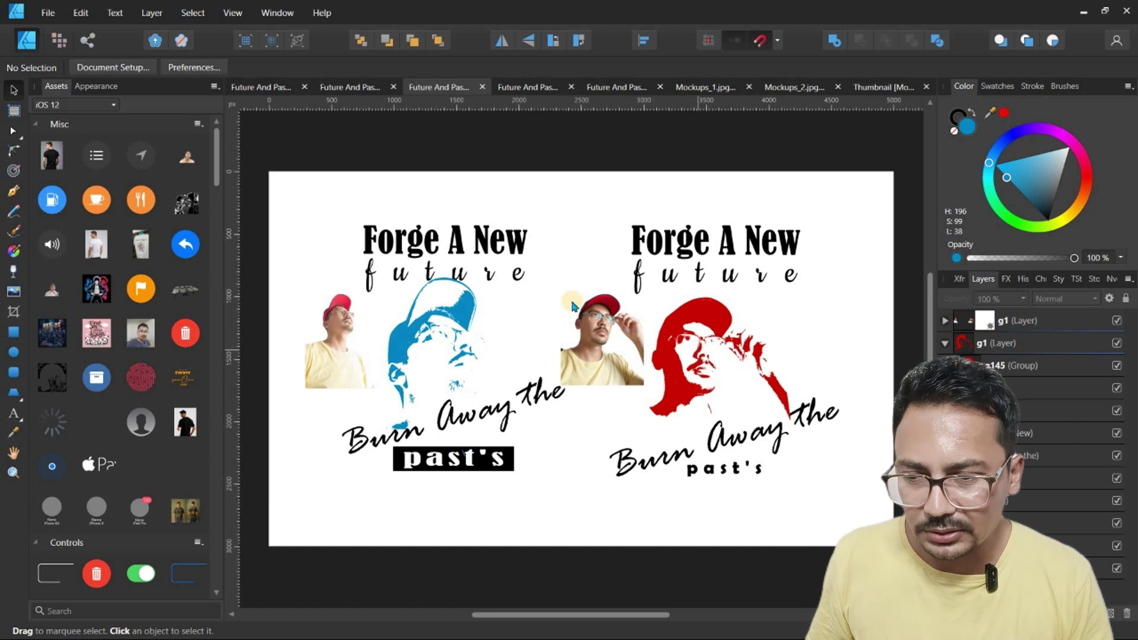
pyautogui.click(456, 344)
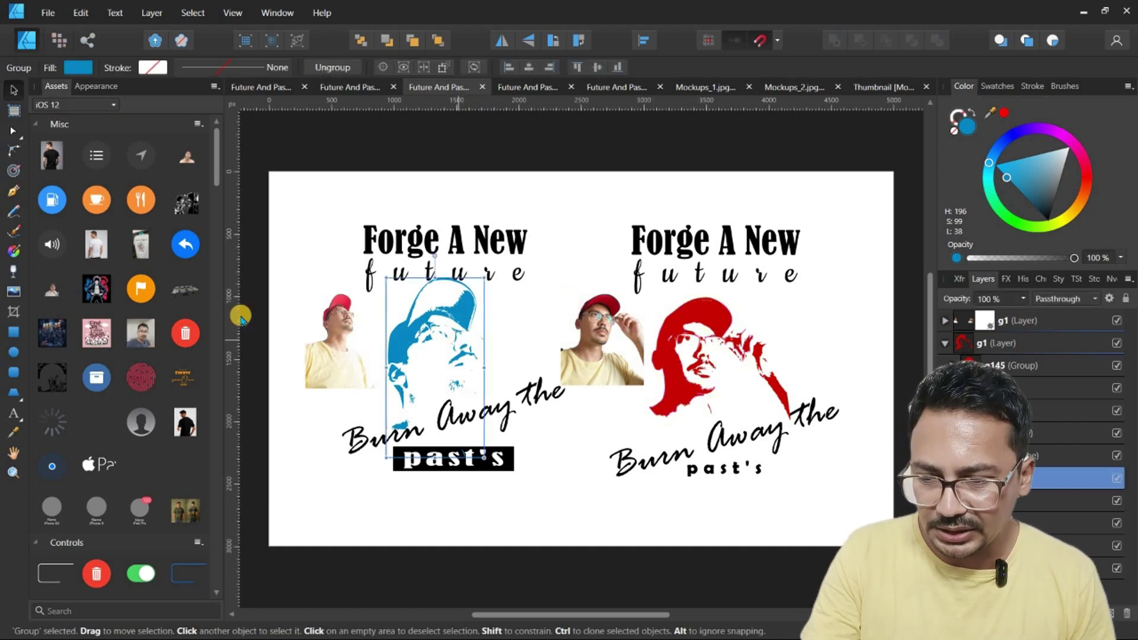
pyautogui.press('Delete')
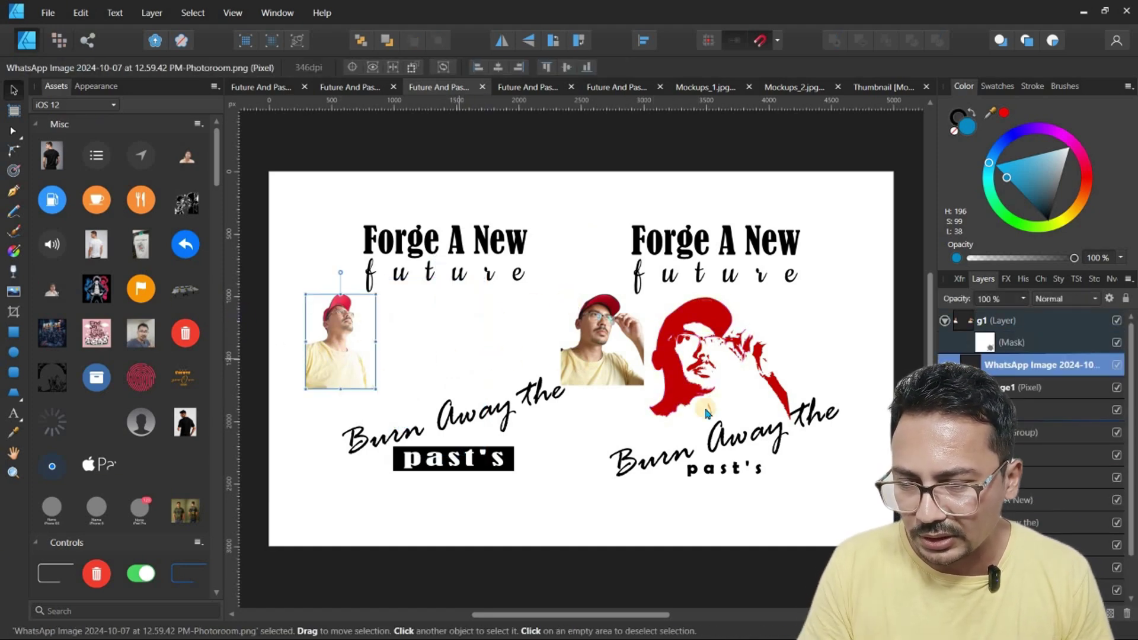
pyautogui.press('Delete')
pyautogui.press('Delete')
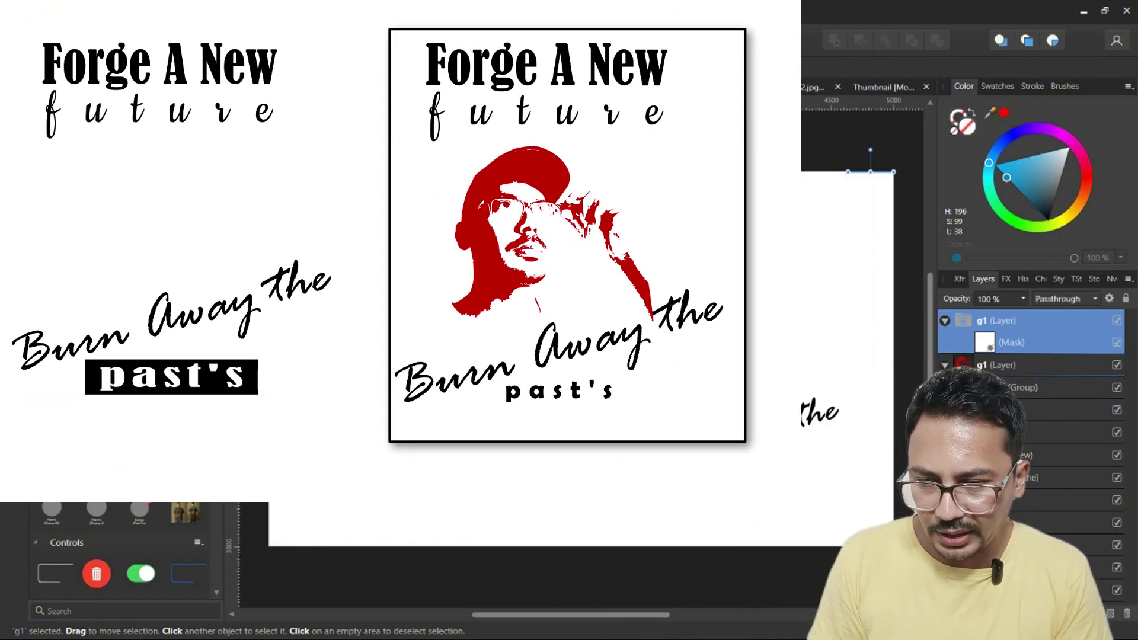
# Step: Inspect the "future" and "past's" lettering in the portrait layouts and select the complete red portrait design
pyautogui.click(1061, 544)
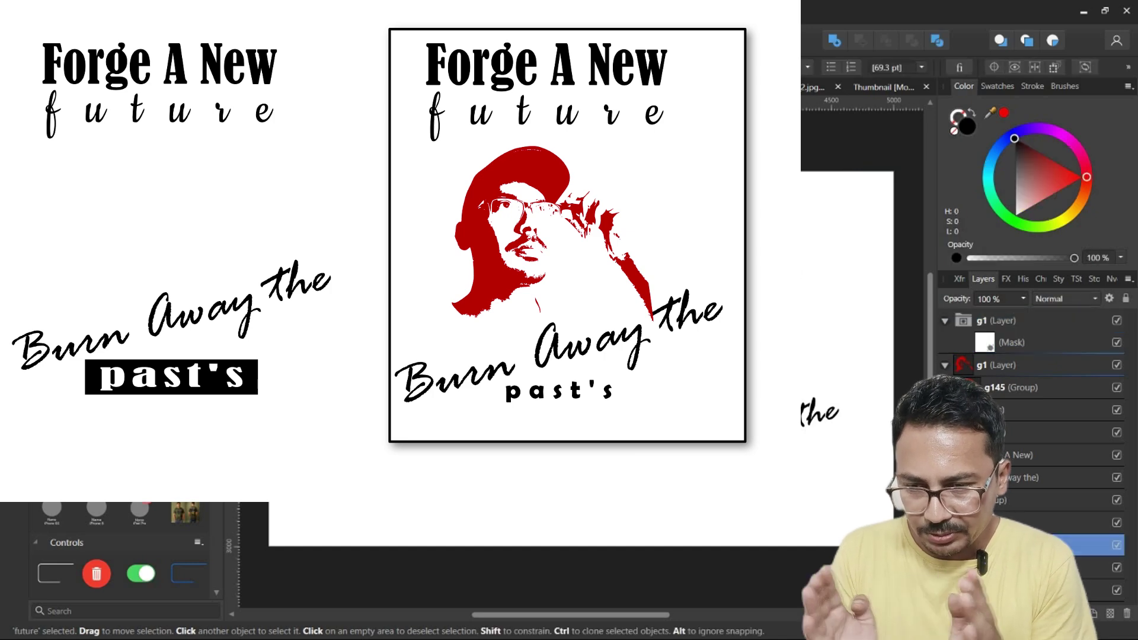
pyautogui.press('t')
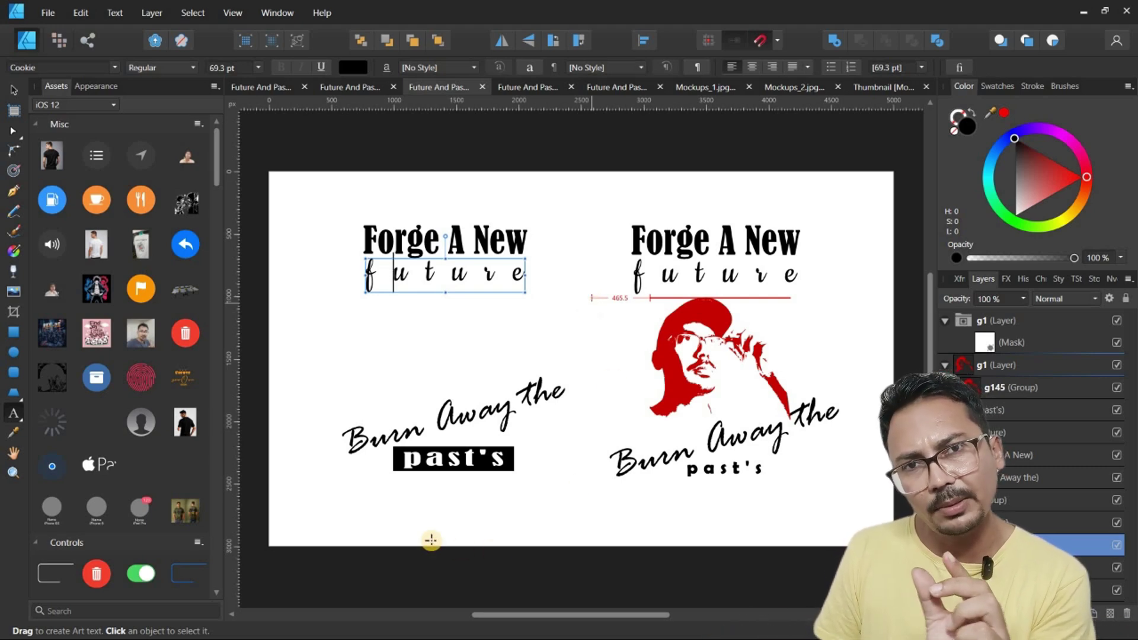
pyautogui.press('Escape')
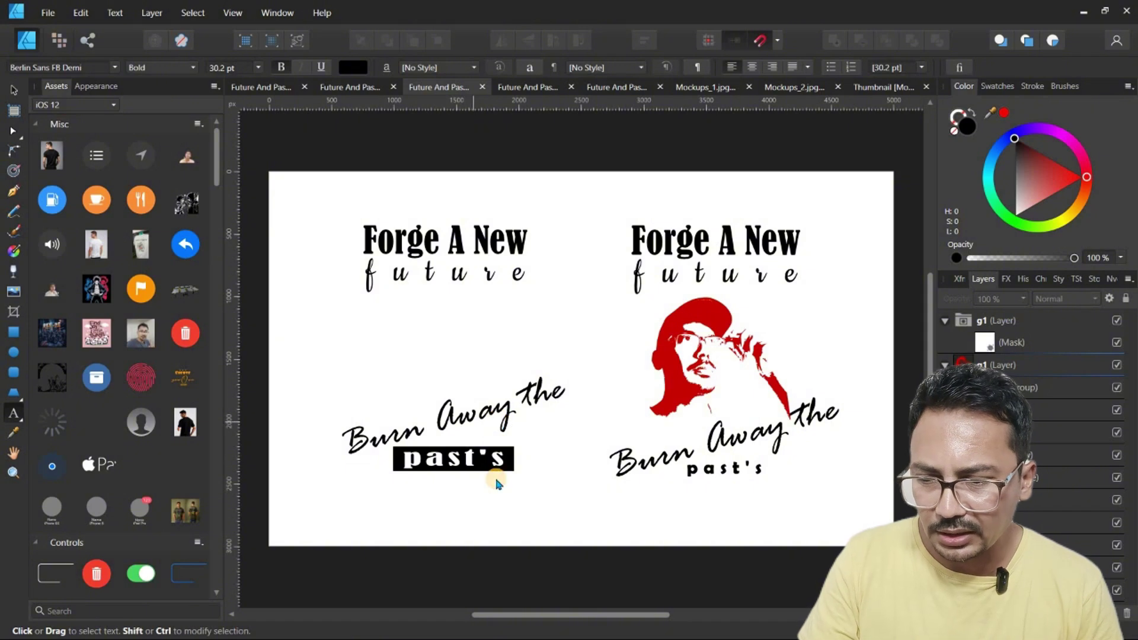
pyautogui.press('v')
pyautogui.click(478, 462)
pyautogui.hotkey('ctrl', 'z')
pyautogui.hotkey('ctrl', 'z')
pyautogui.hotkey('ctrl', 'z')
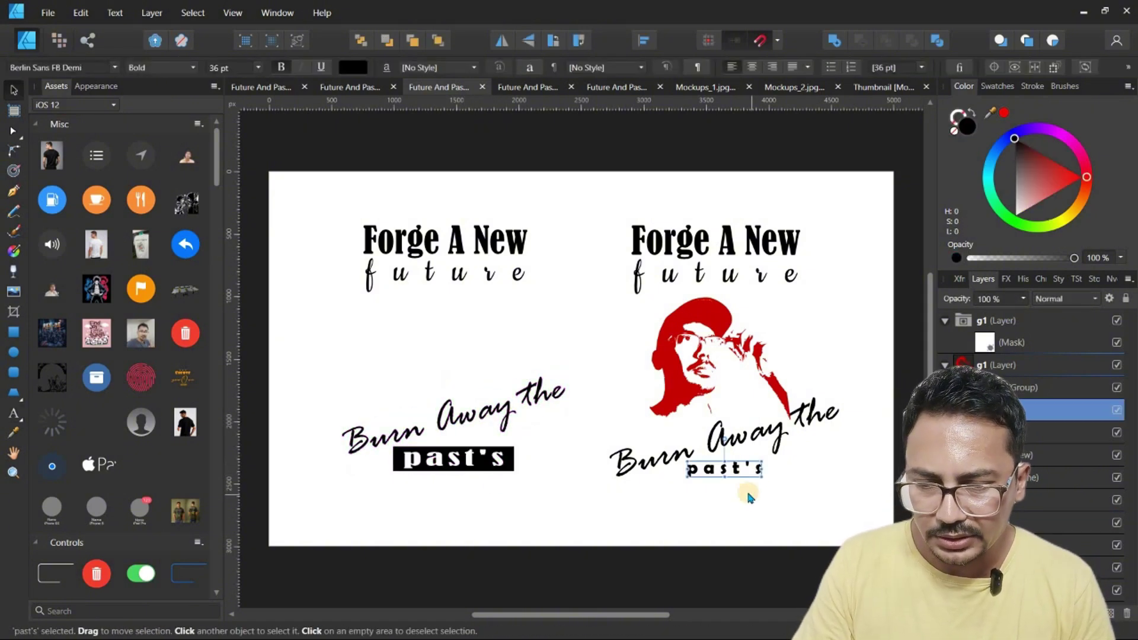
pyautogui.click(572, 198)
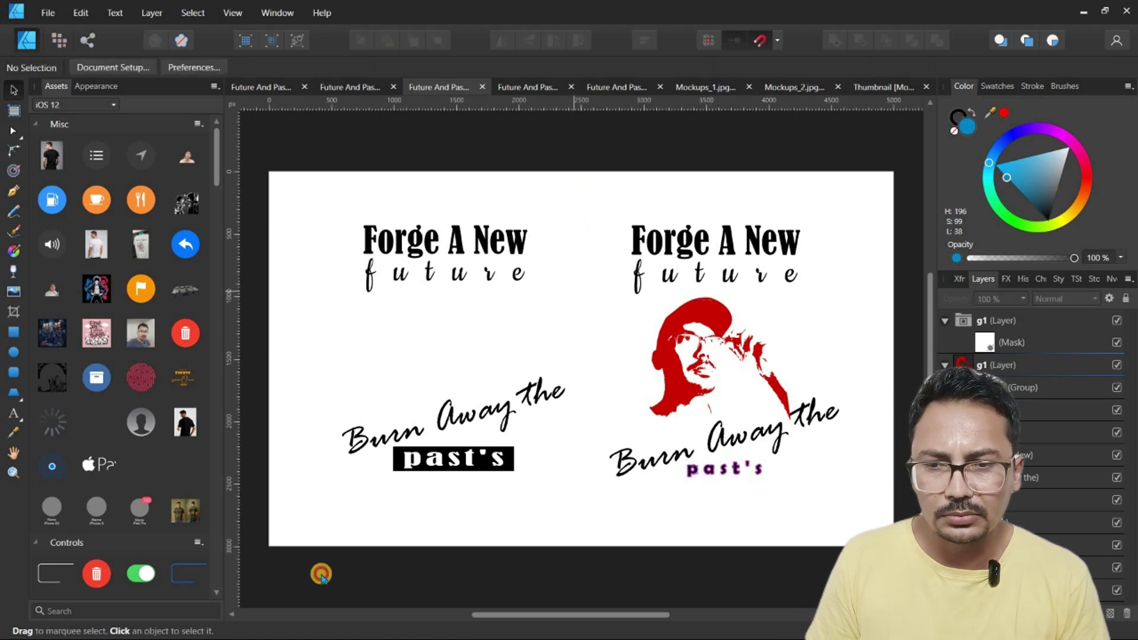
pyautogui.moveTo(301, 566); pyautogui.dragTo(861, 524)
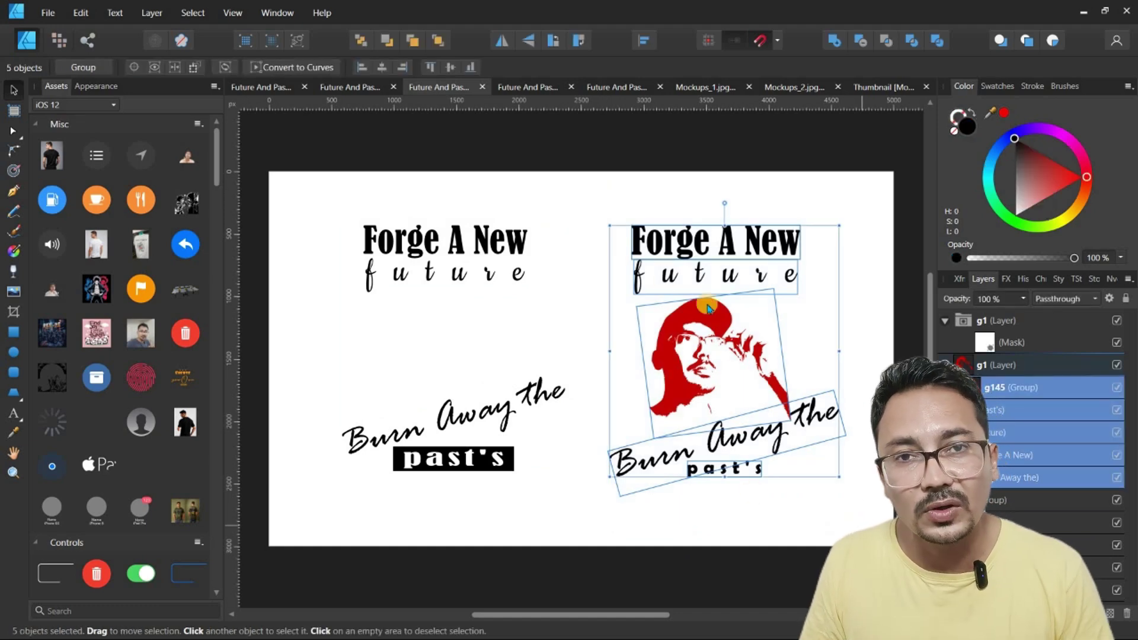
pyautogui.click(546, 160)
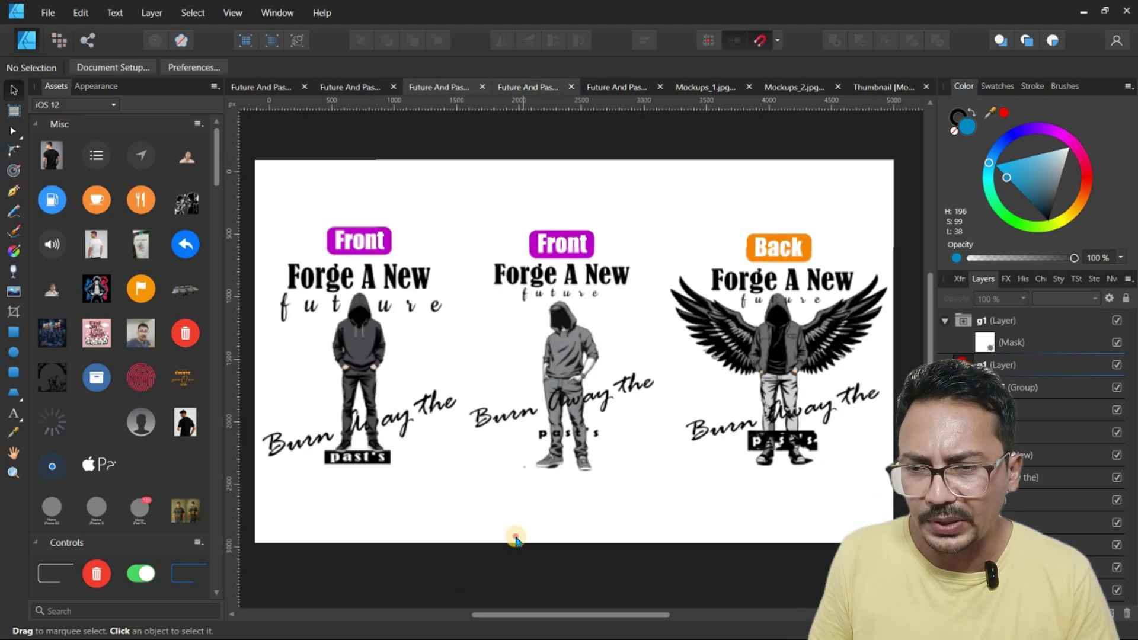
# Step: Compare the hooded-figure Front and Back variations in the fourth document with the third document's portrait layouts
pyautogui.click(516, 540)
pyautogui.press('Escape')
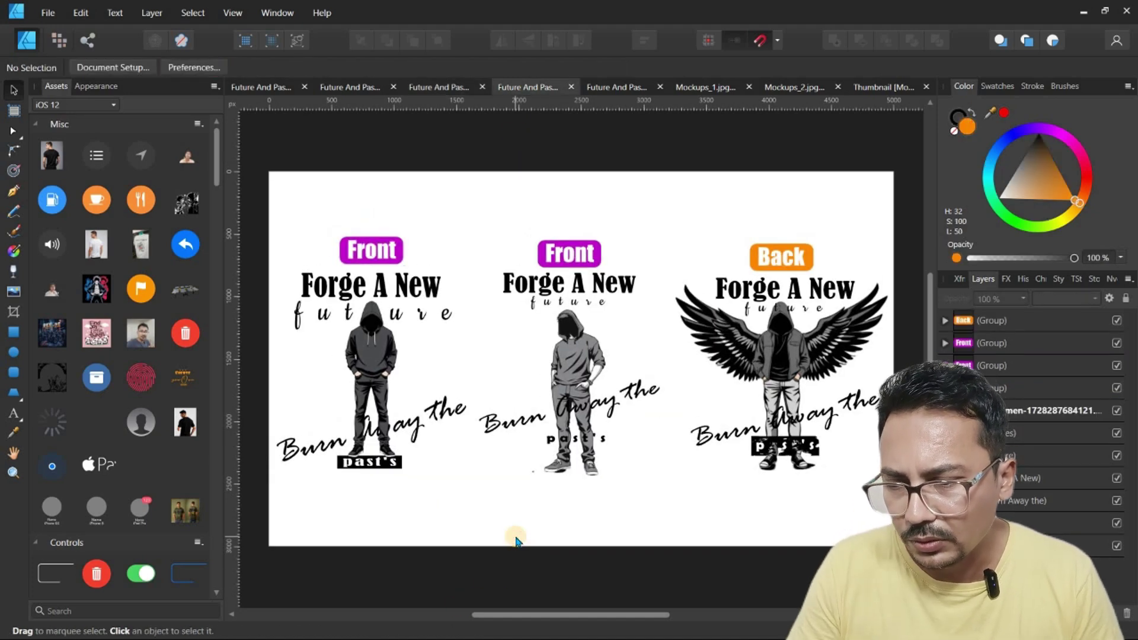
pyautogui.click(438, 88)
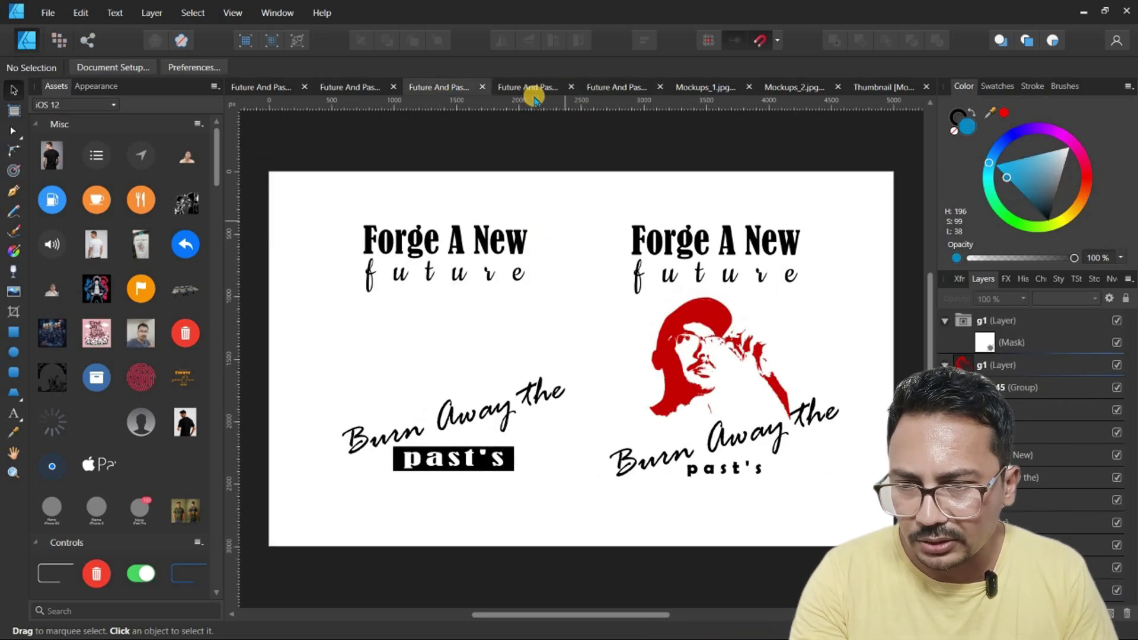
pyautogui.hotkey('ctrl', 'Tab')
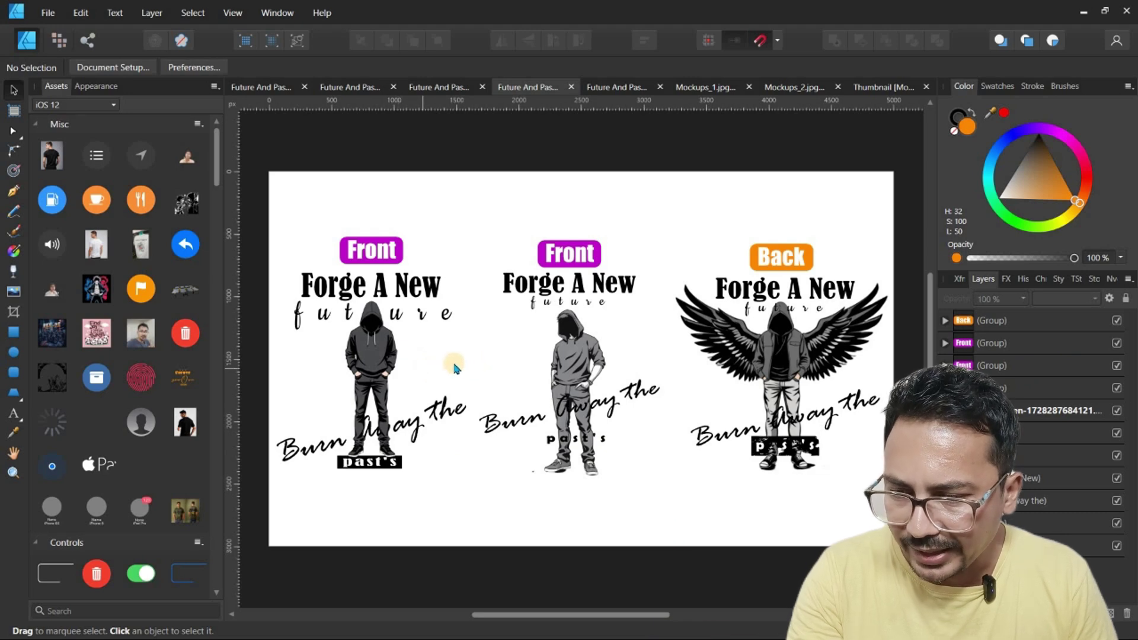
pyautogui.hscroll(-2, 454, 369)
pyautogui.hscroll(2, 454, 369)
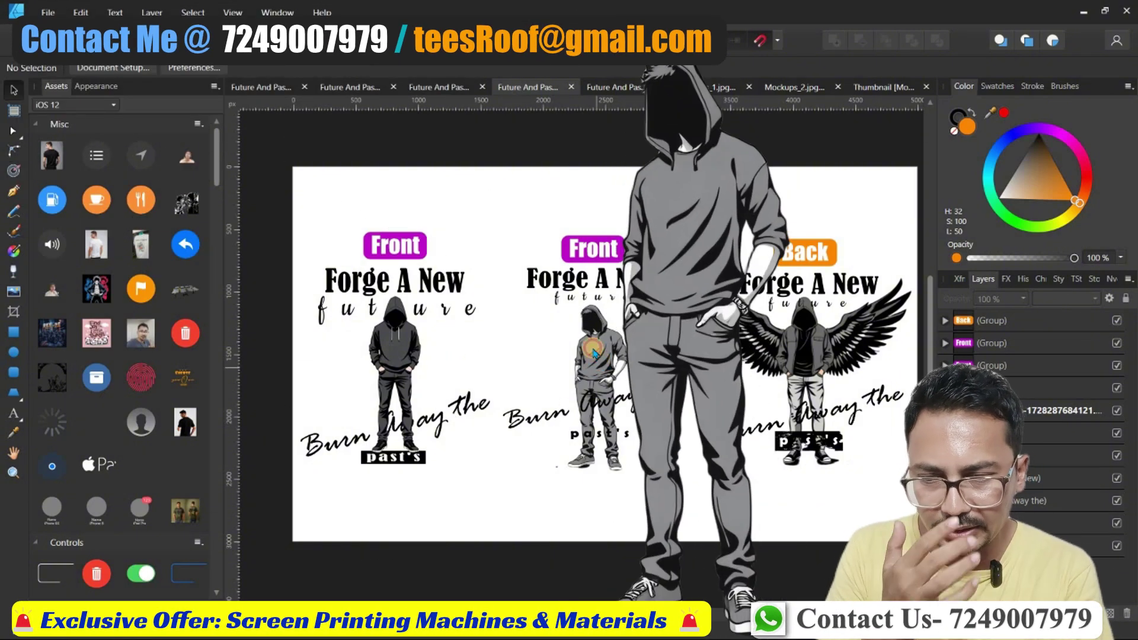
# Step: Reposition the hooded figure slightly higher and further left within the middle Front design
pyautogui.moveTo(598, 370); pyautogui.dragTo(626, 520)
pyautogui.doubleClick(602, 367)
pyautogui.click(623, 513)
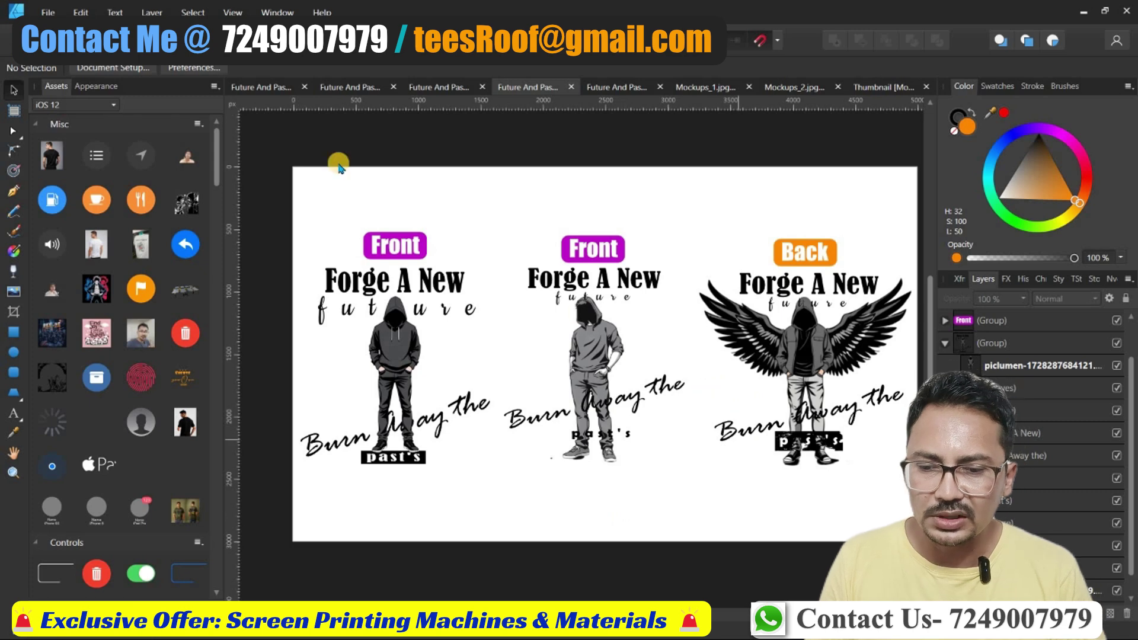
# Step: Examine the hooded-figure designs by selecting the Front artwork as a set and the winged Back design separately
pyautogui.scroll(1, 605, 538)
pyautogui.hscroll(1, 606, 538)
pyautogui.moveTo(255, 194); pyautogui.dragTo(667, 556)
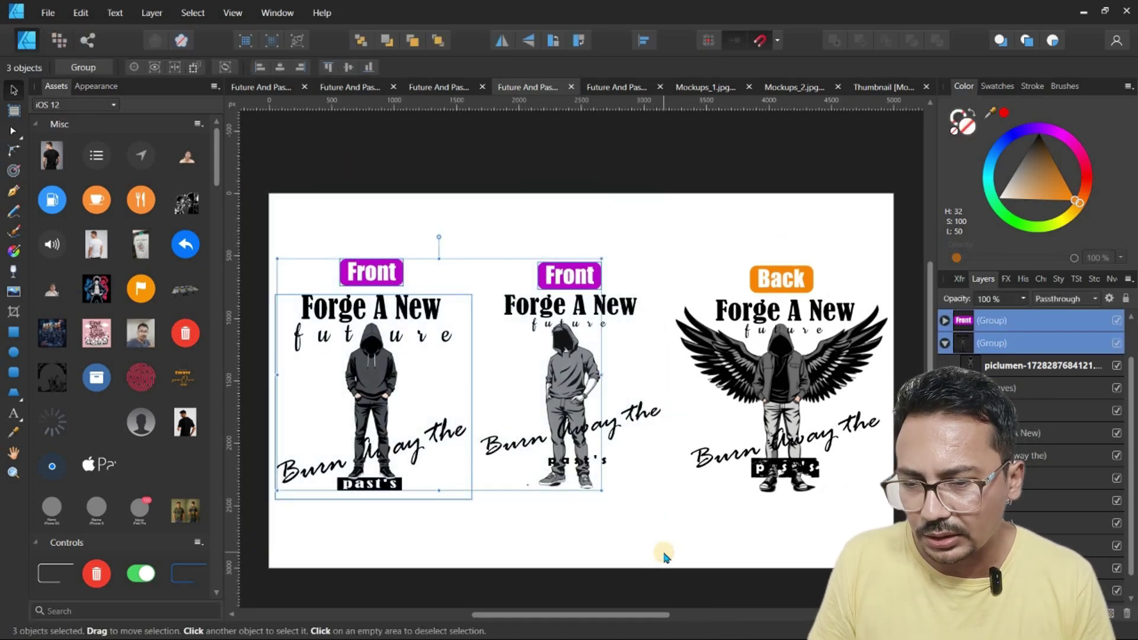
pyautogui.click(773, 374)
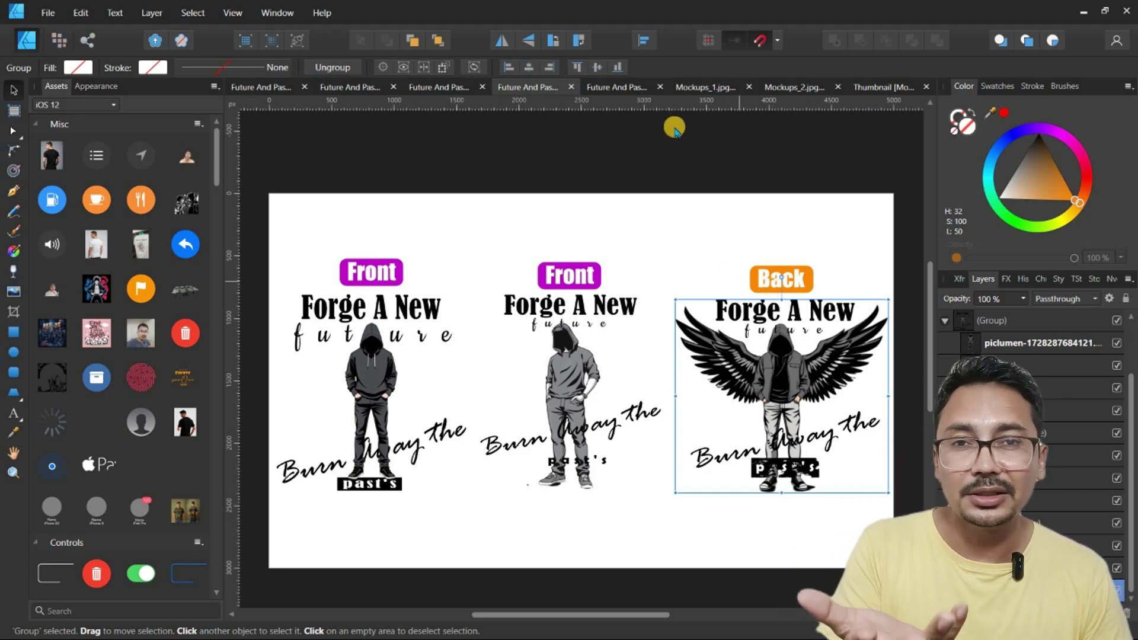
# Step: Open the fifth document and inspect the distressed yellow "past's" banner within the dark winged design
pyautogui.click(619, 86)
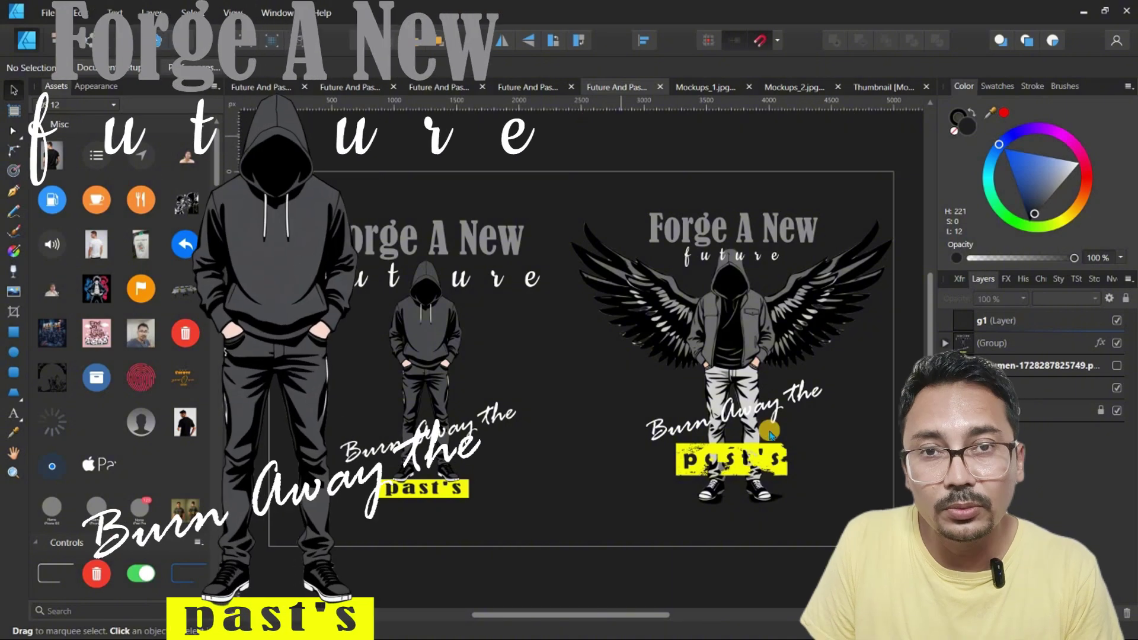
pyautogui.click(738, 456)
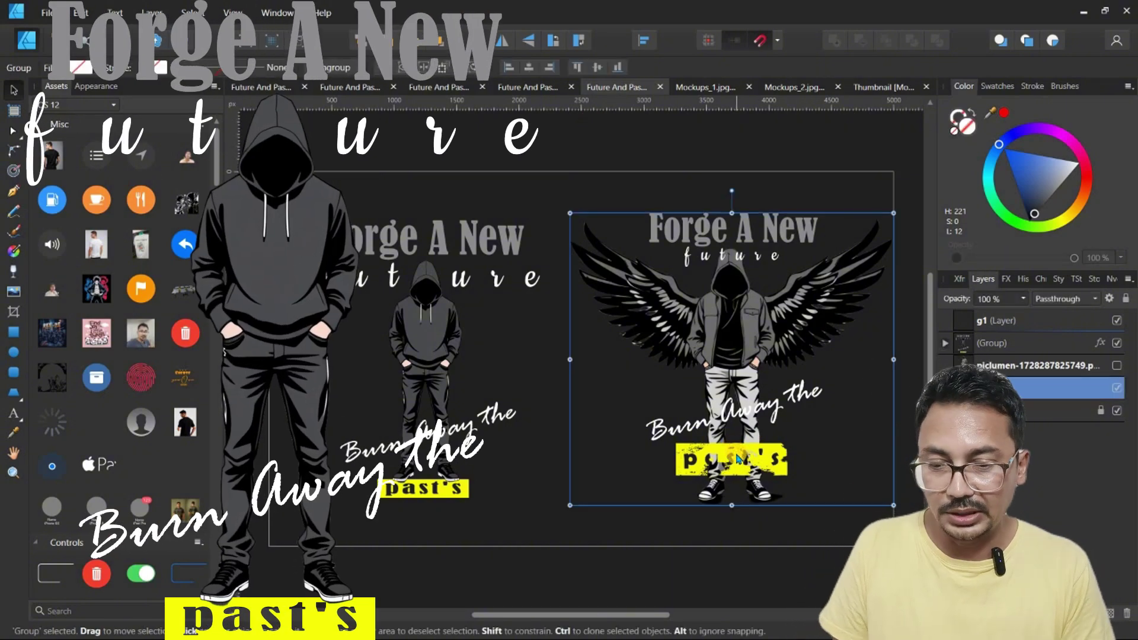
pyautogui.doubleClick(738, 456)
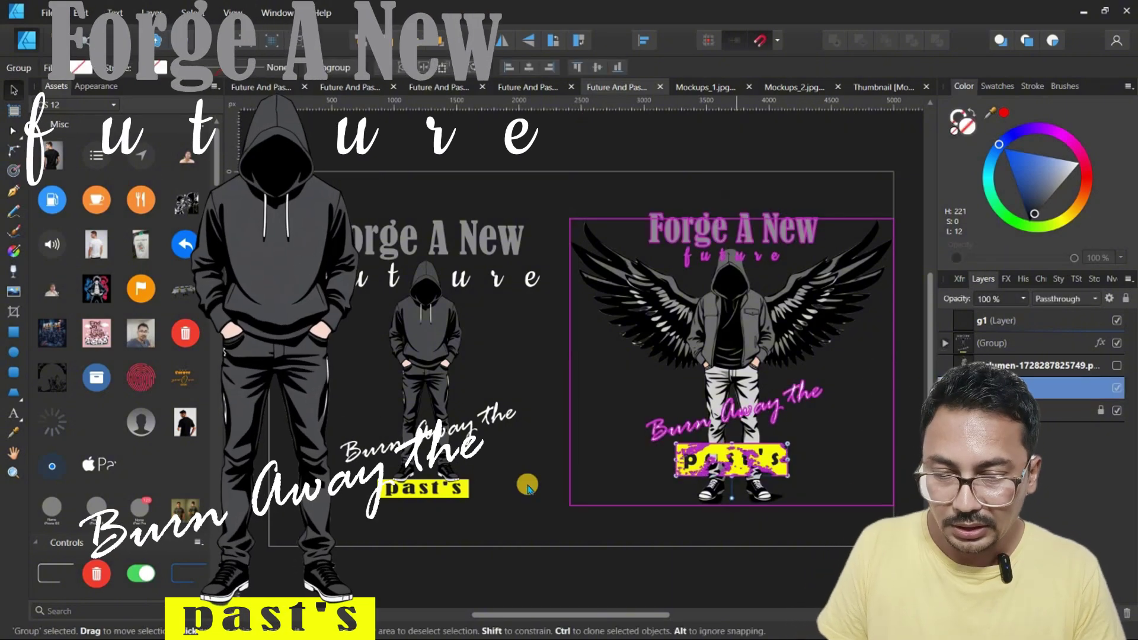
pyautogui.click(836, 453)
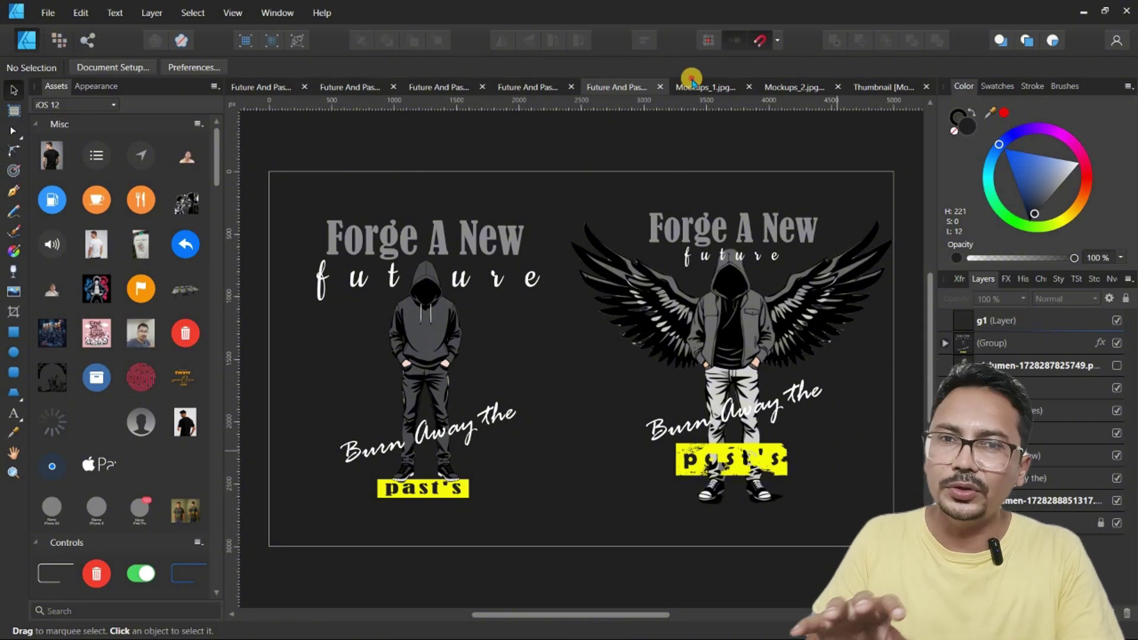
# Step: View the front and back T-shirt mockups in Mockups_1.jpg and Mockups_2.jpg
pyautogui.click(690, 95)
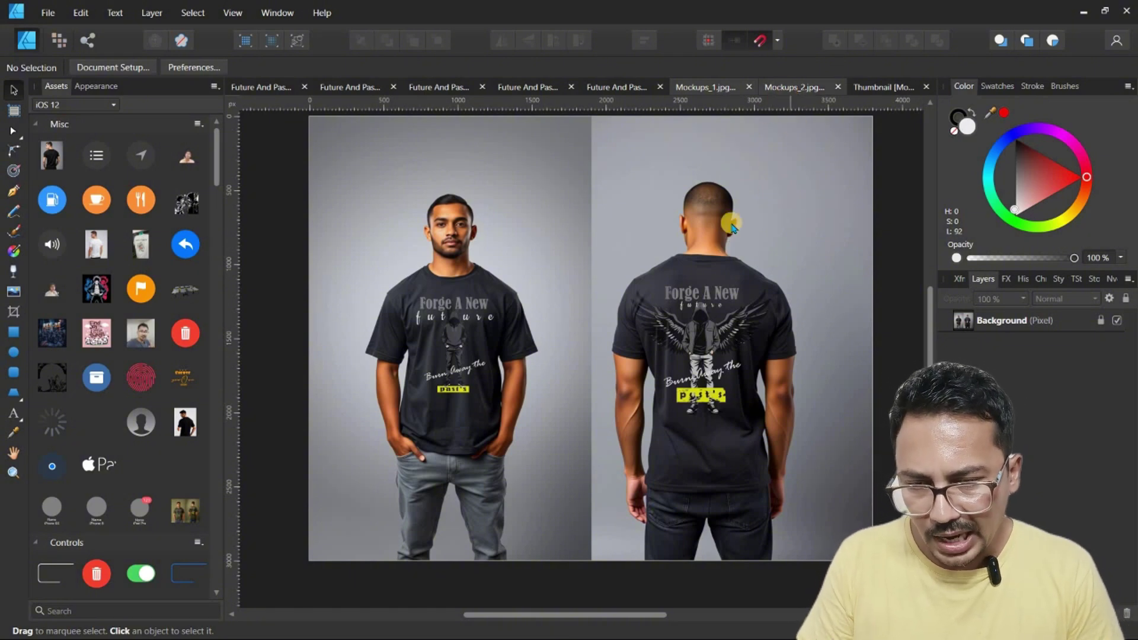
pyautogui.hotkey('ctrl', 'Tab')
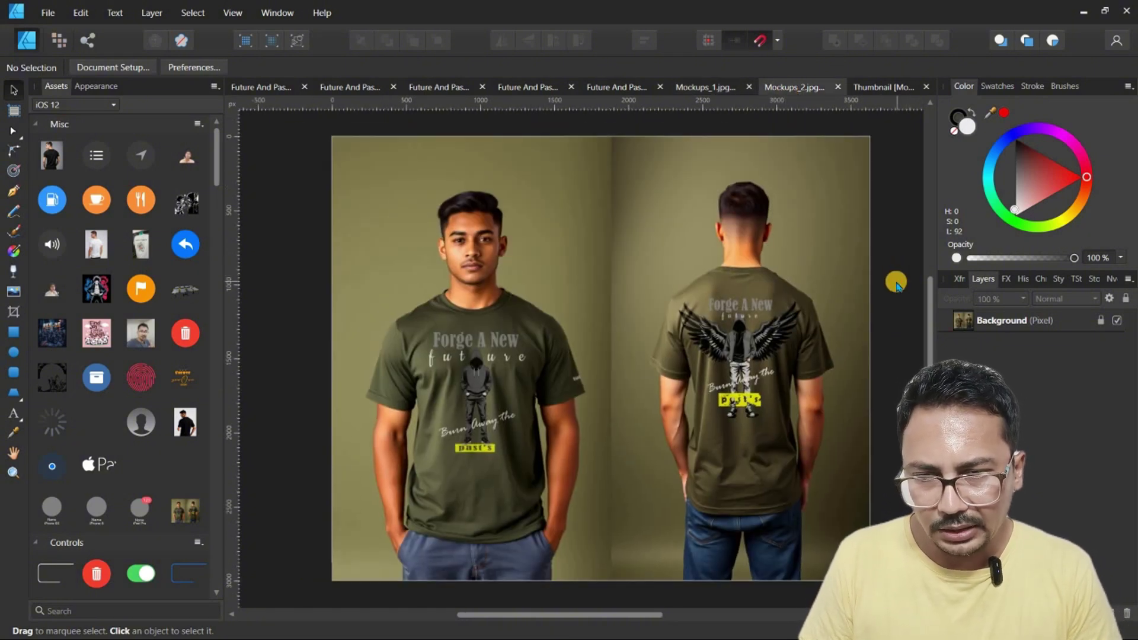
pyautogui.scroll(-1, 896, 284)
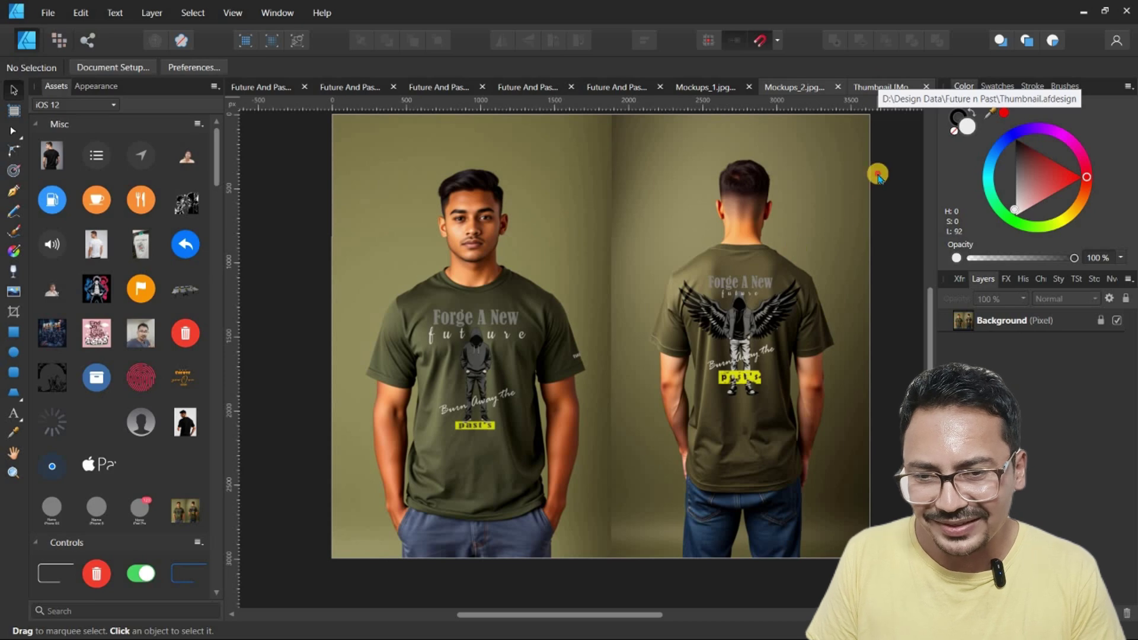
# Step: Open the Thumbnail document and inspect its composition, including the navy back-view mockup image
pyautogui.hotkey('ctrl', 'Tab')
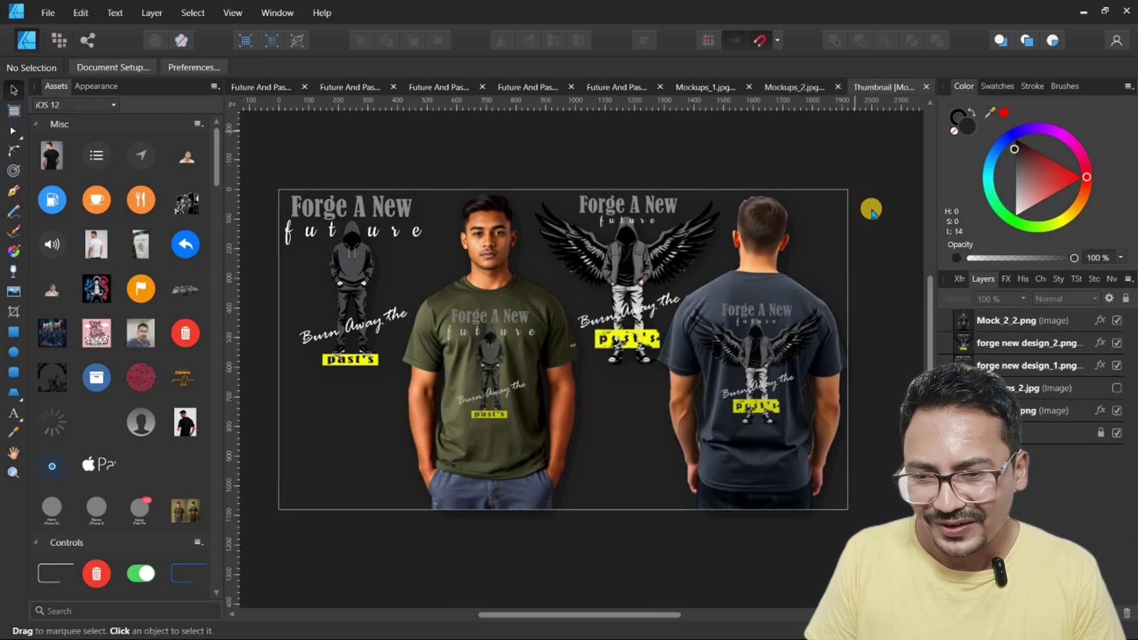
pyautogui.click(788, 446)
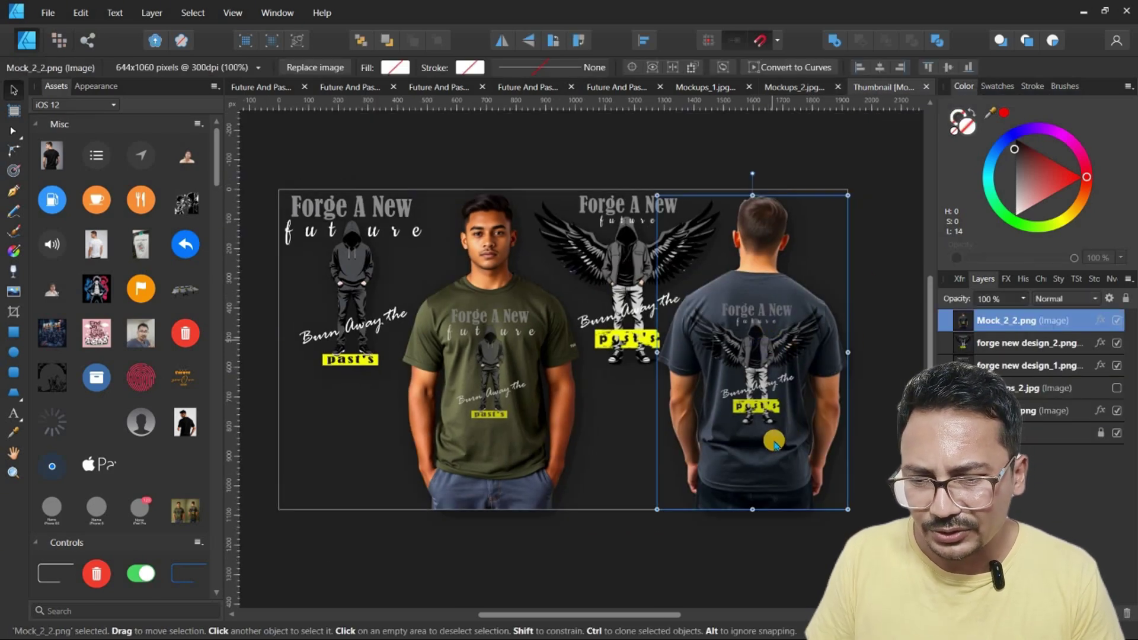
pyautogui.click(859, 360)
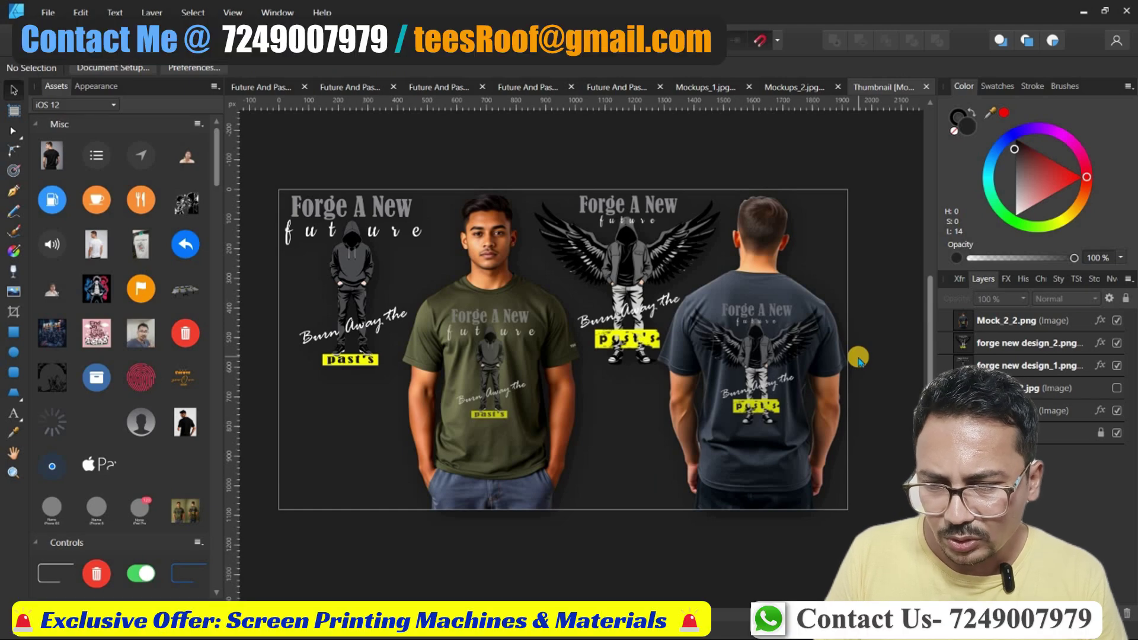